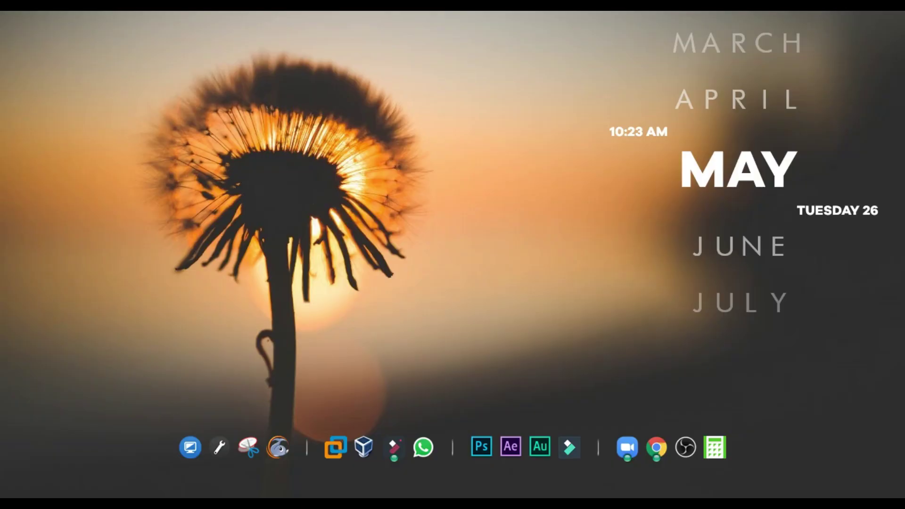
# Launch Chrome and load the zoom.us website.
pyautogui.click(656, 447)
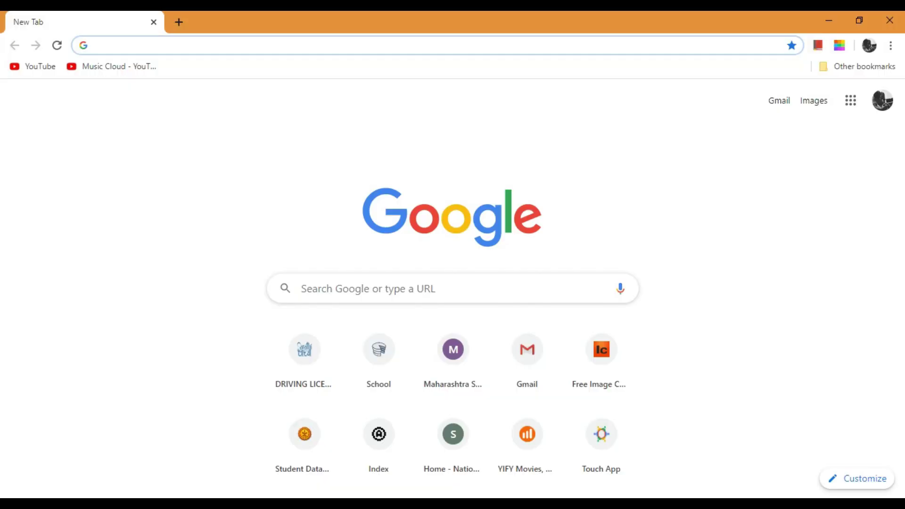
pyautogui.write('zoom.us')
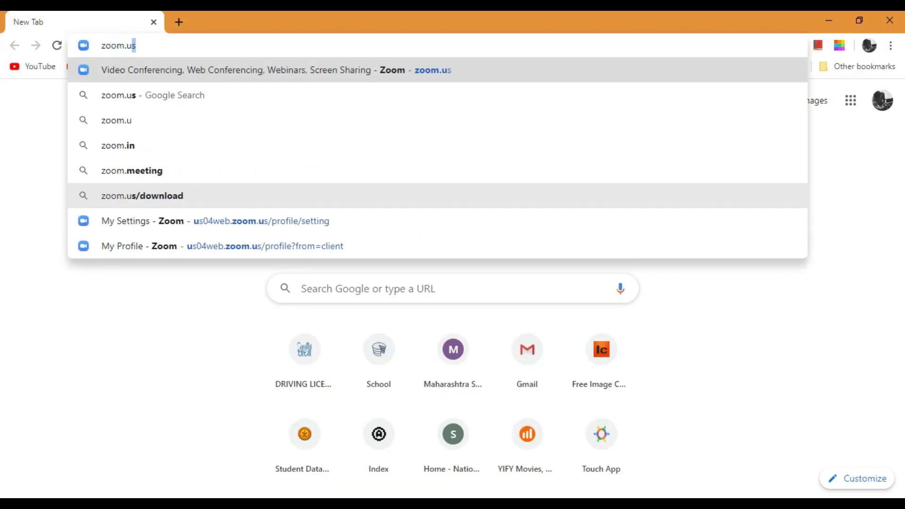
pyautogui.press('Return')
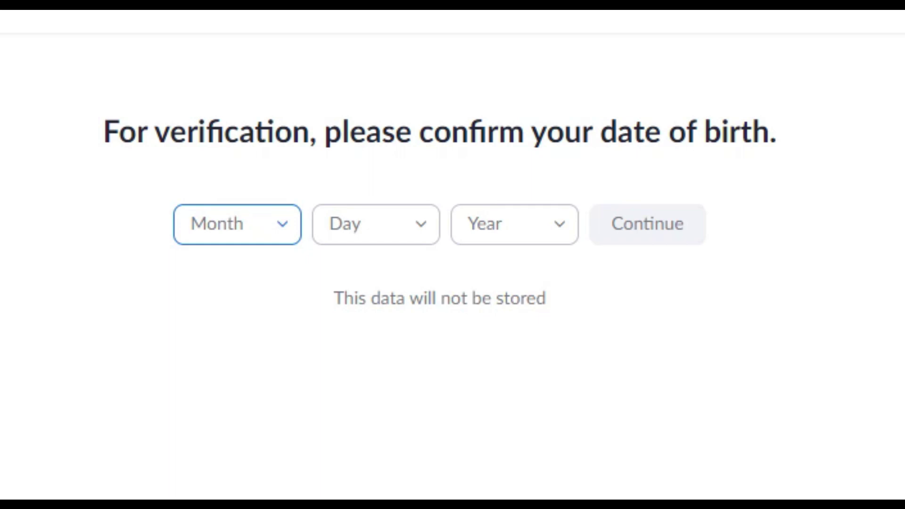
pyautogui.click(237, 224)
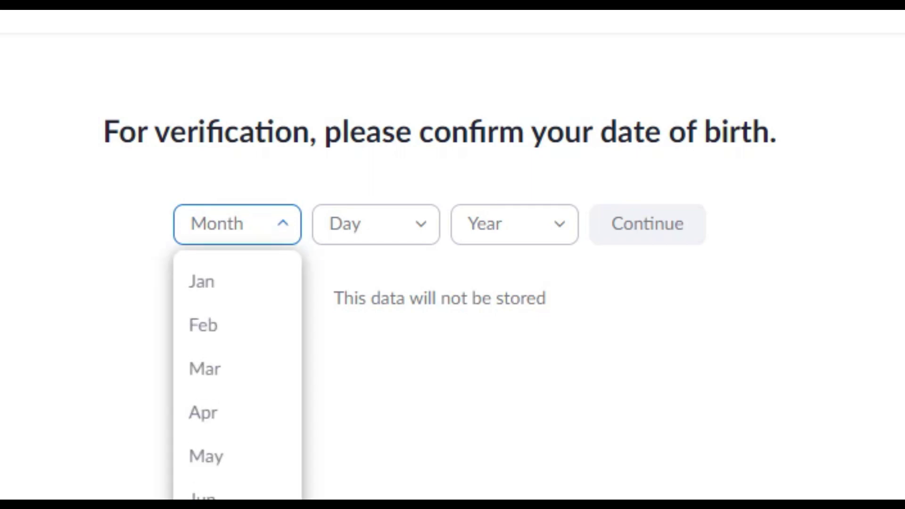
pyautogui.click(204, 368)
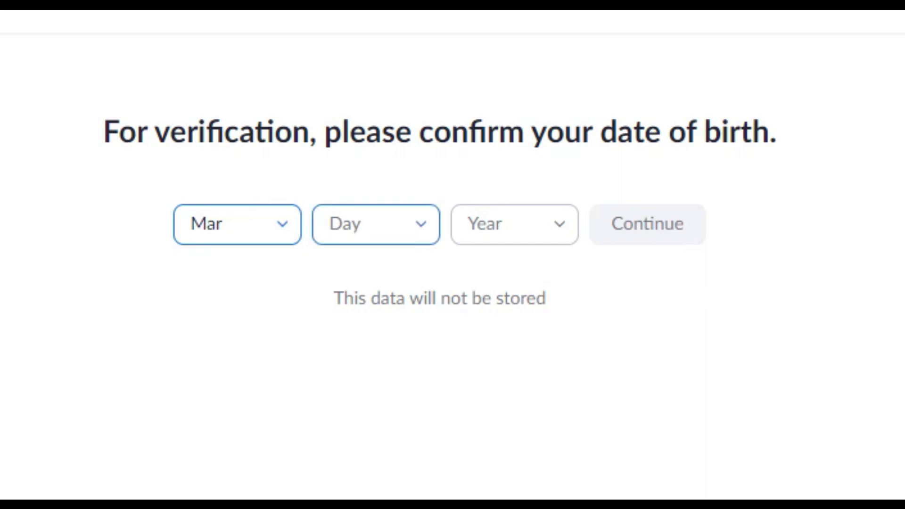
pyautogui.click(375, 224)
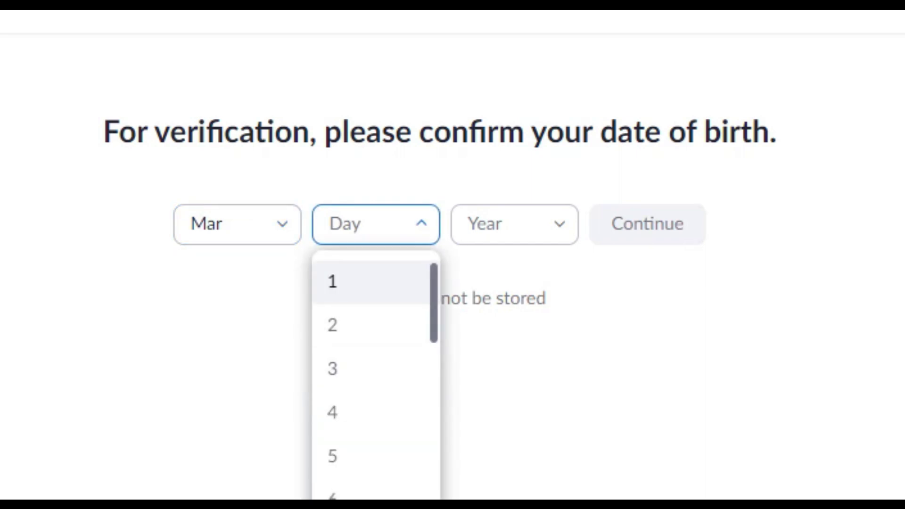
pyautogui.scroll(-3, 375, 367)
pyautogui.scroll(-1, 376, 367)
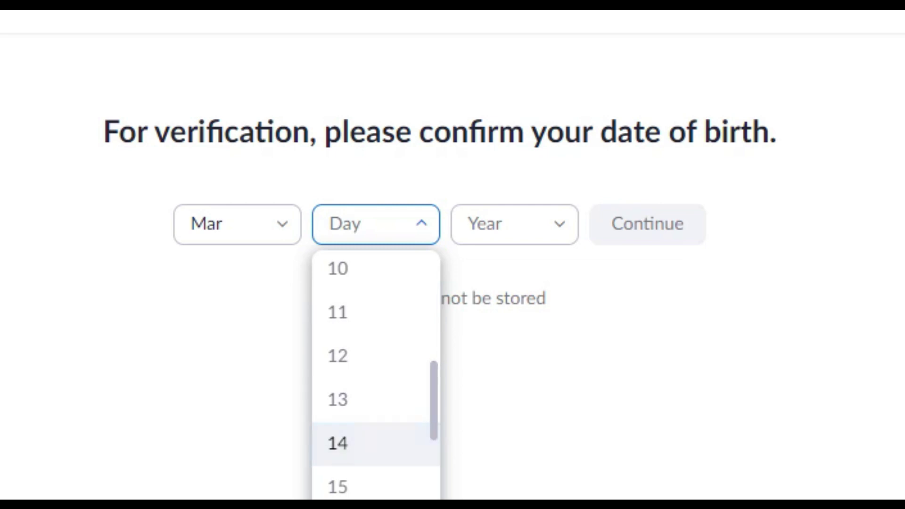
pyautogui.click(338, 442)
pyautogui.click(514, 224)
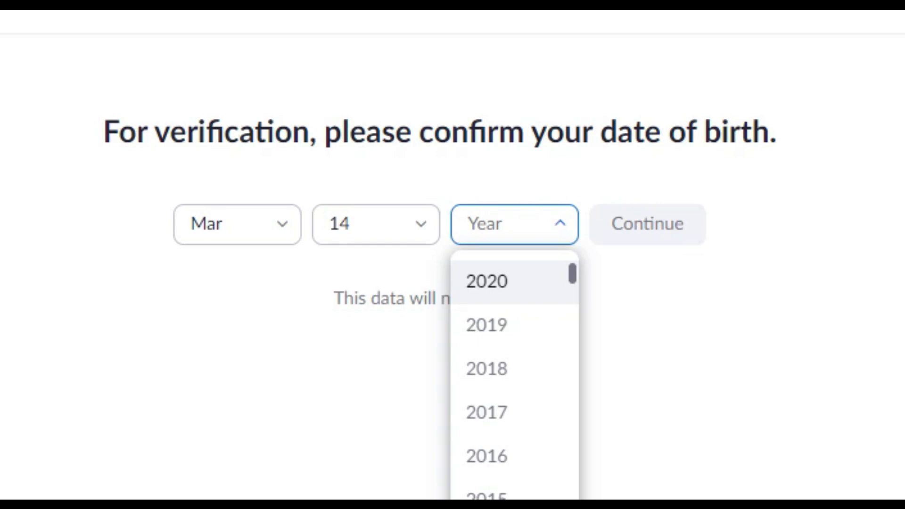
pyautogui.scroll(-3, 515, 375)
pyautogui.scroll(-3, 514, 374)
pyautogui.scroll(-3, 514, 375)
pyautogui.scroll(-2, 514, 375)
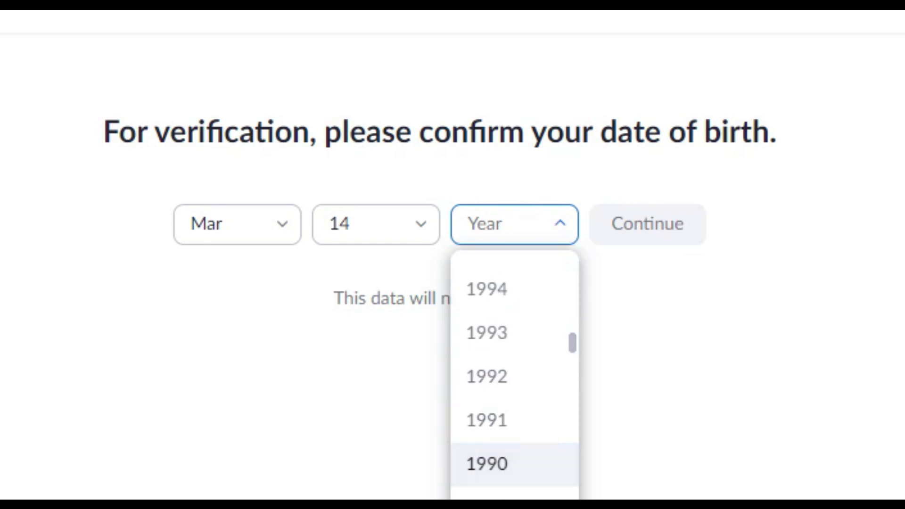
pyautogui.click(486, 463)
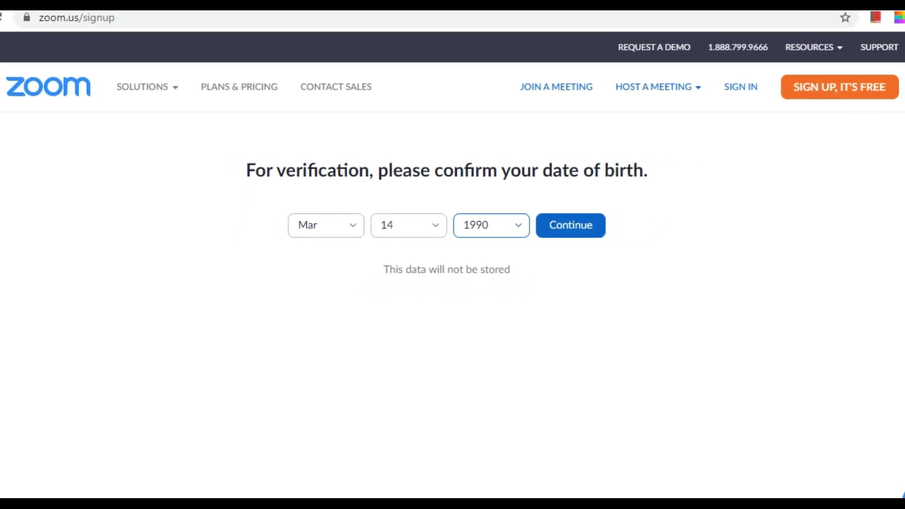
# Submit the March 14, 1990 date of birth to continue sign-up.
pyautogui.click(570, 225)
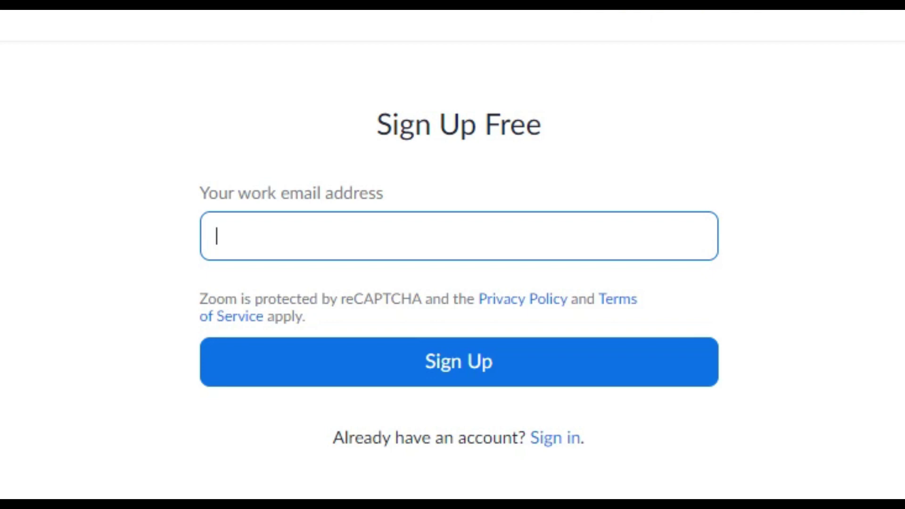
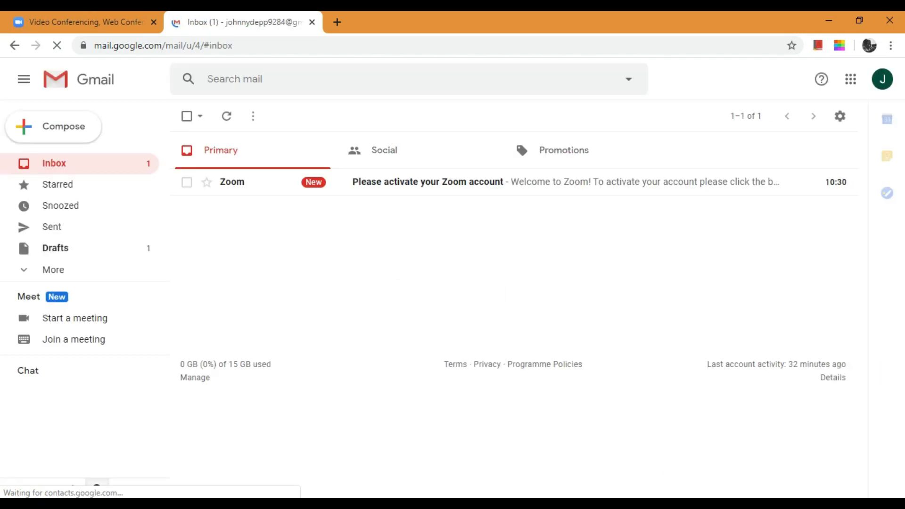
pyautogui.click(428, 182)
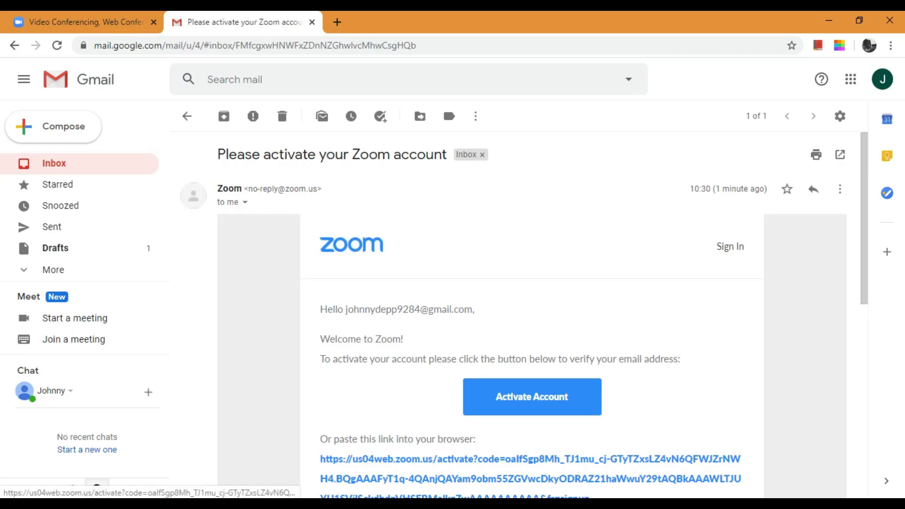
pyautogui.click(532, 397)
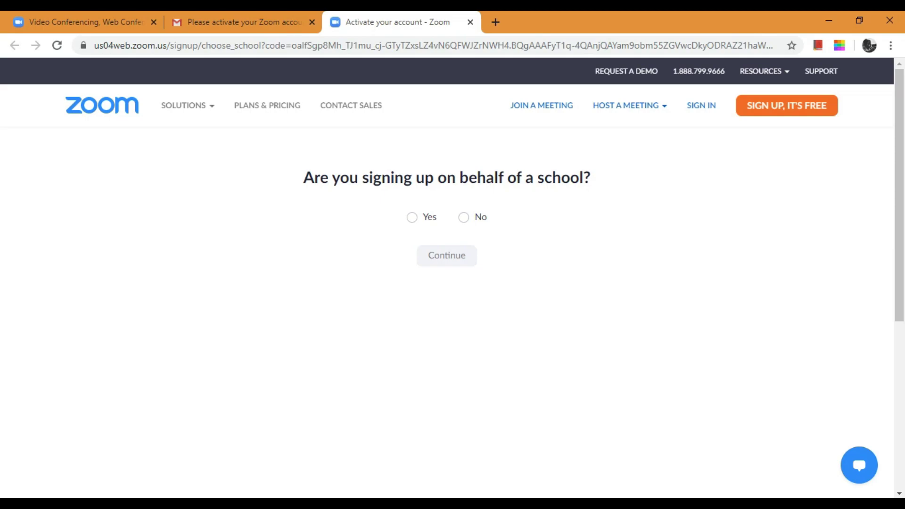
pyautogui.click(463, 217)
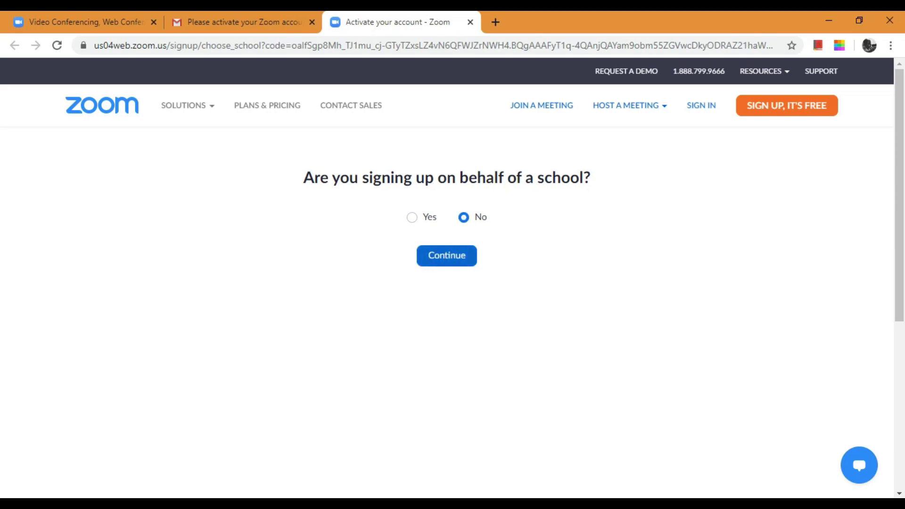
pyautogui.click(447, 255)
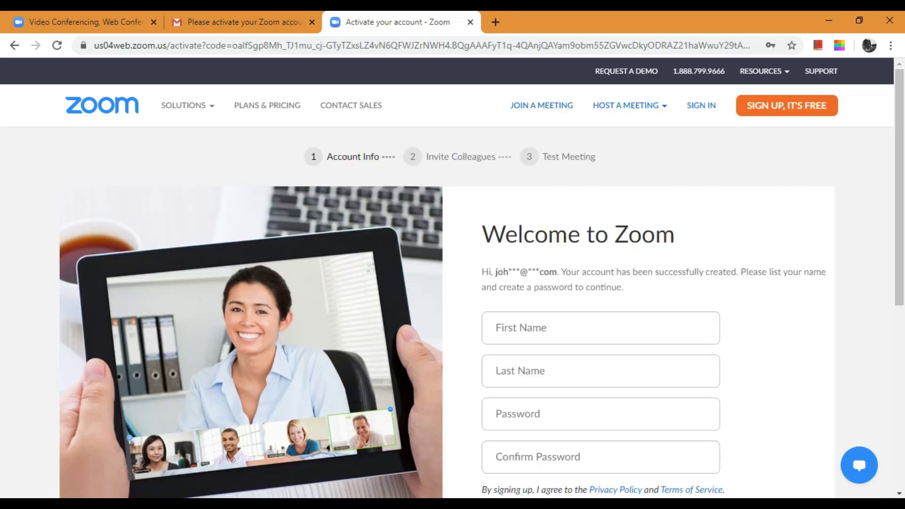
pyautogui.scroll(-3, 453, 318)
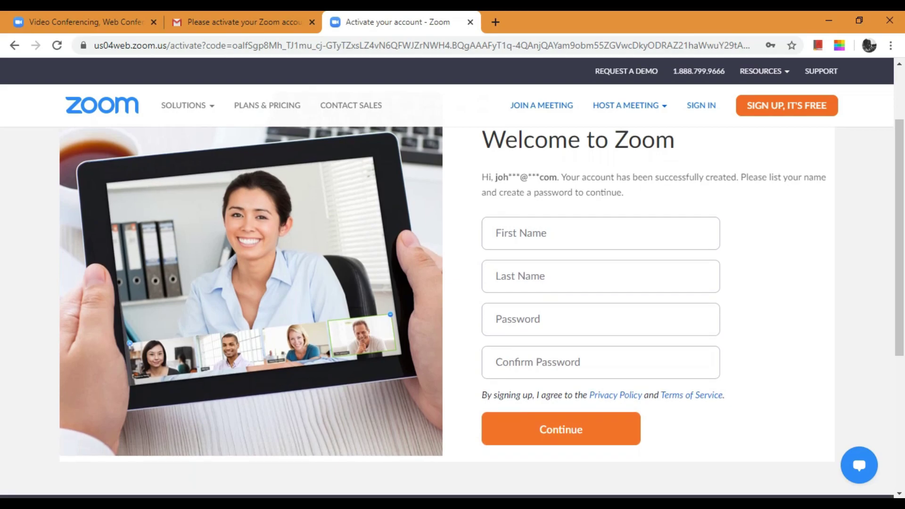
# Enter the name John Smith and a pasted, confirmed password, then continue.
pyautogui.click(600, 233)
pyautogui.write('John')
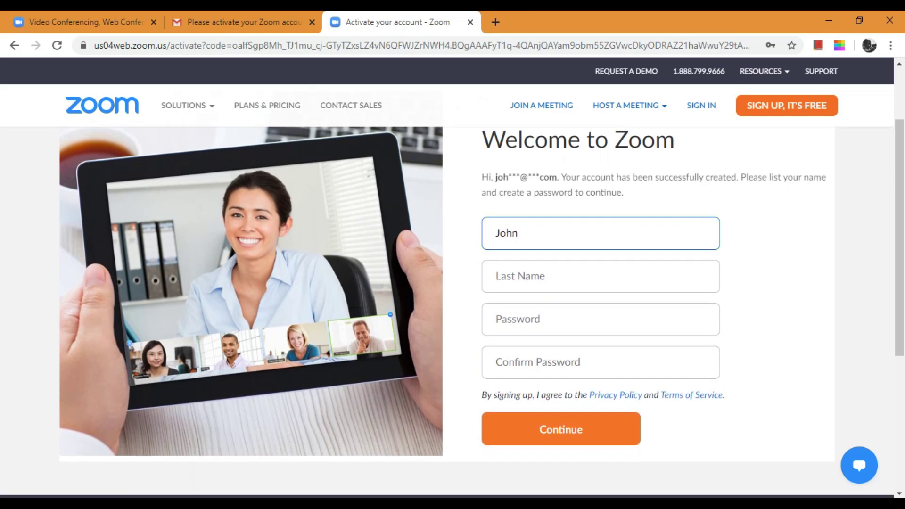
pyautogui.press('Tab')
pyautogui.write('Smi')
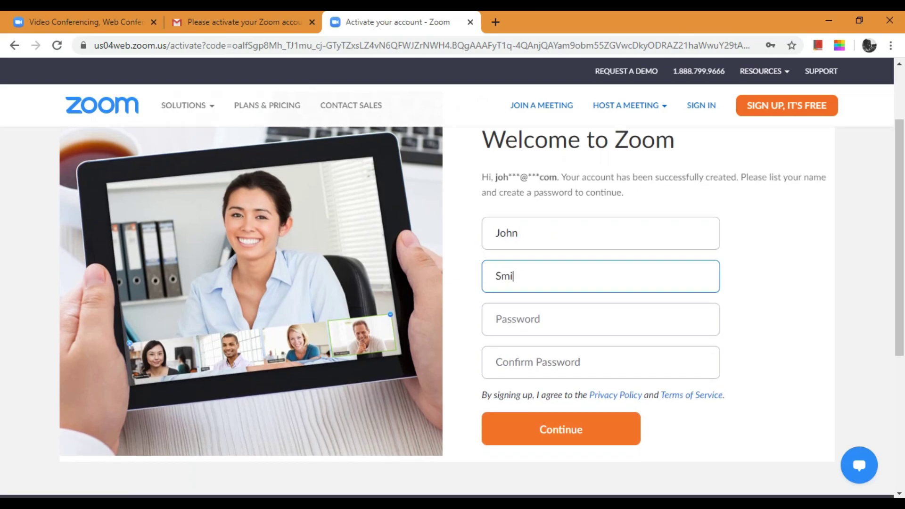
pyautogui.write('th')
pyautogui.press('Tab')
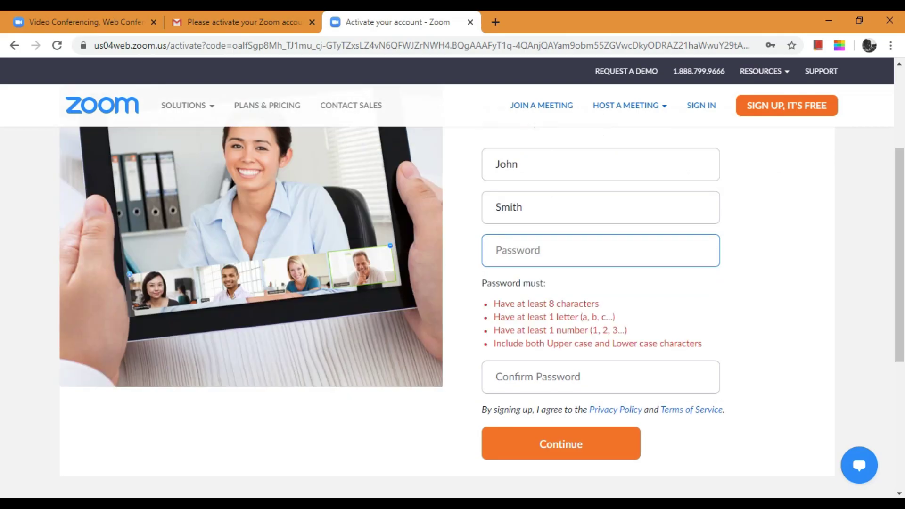
pyautogui.hotkey('ctrl', 'v')
pyautogui.press('Tab')
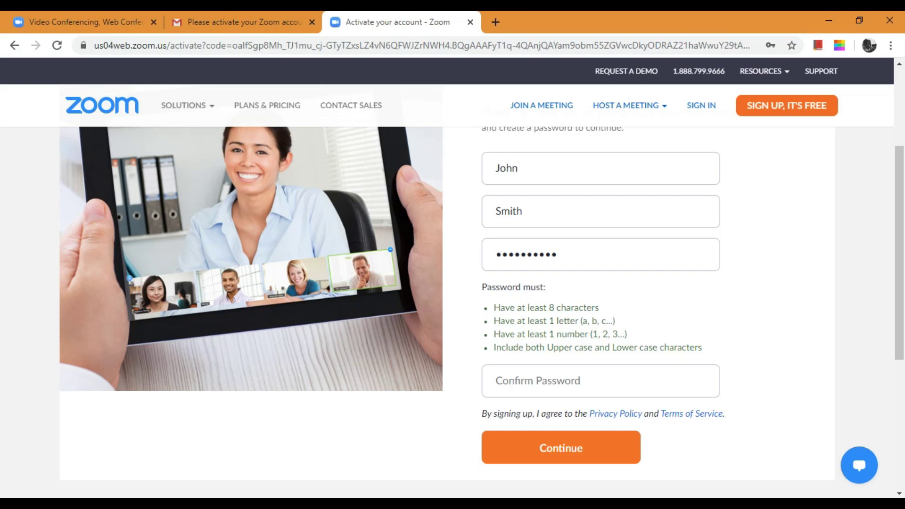
pyautogui.click(600, 381)
pyautogui.write('••••••')
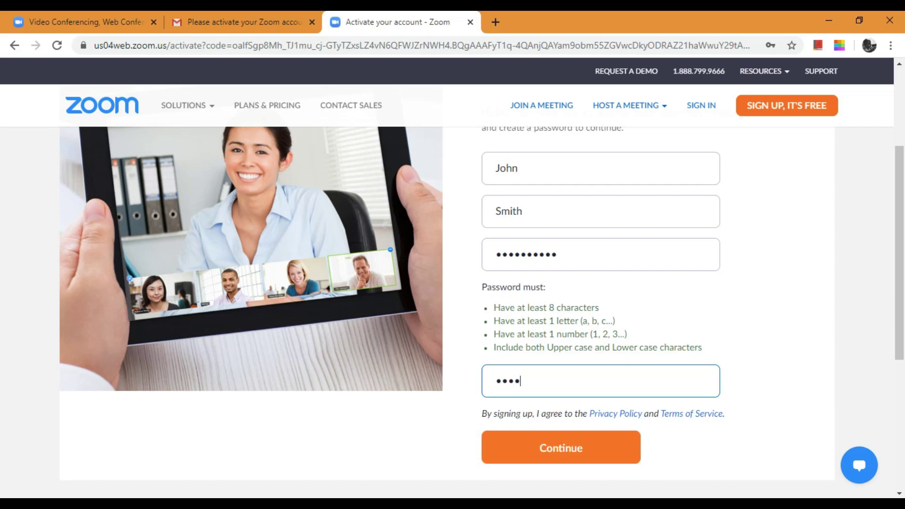
pyautogui.write('••••')
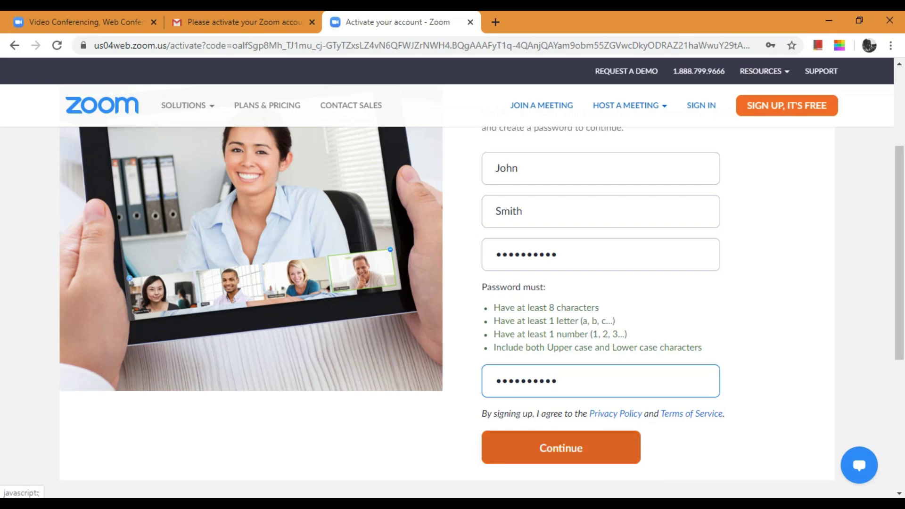
pyautogui.click(561, 448)
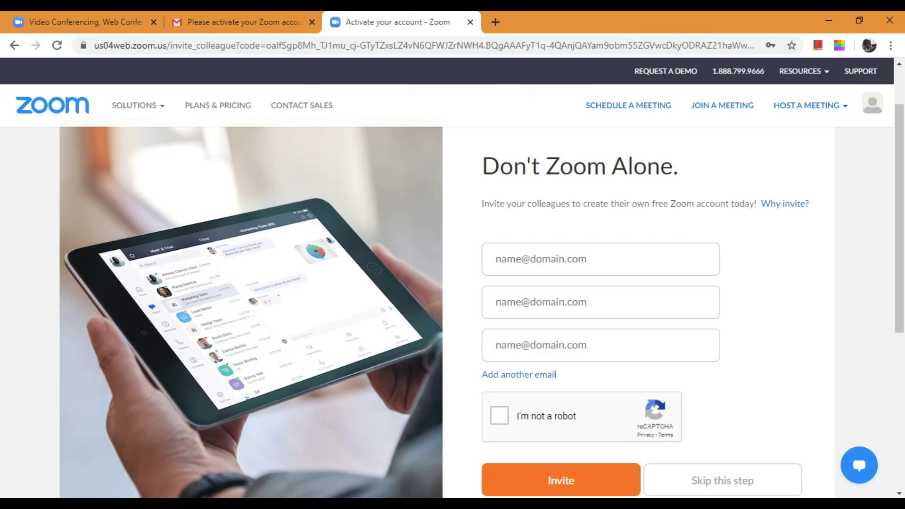
pyautogui.scroll(1, 453, 282)
pyautogui.scroll(-3, 452, 283)
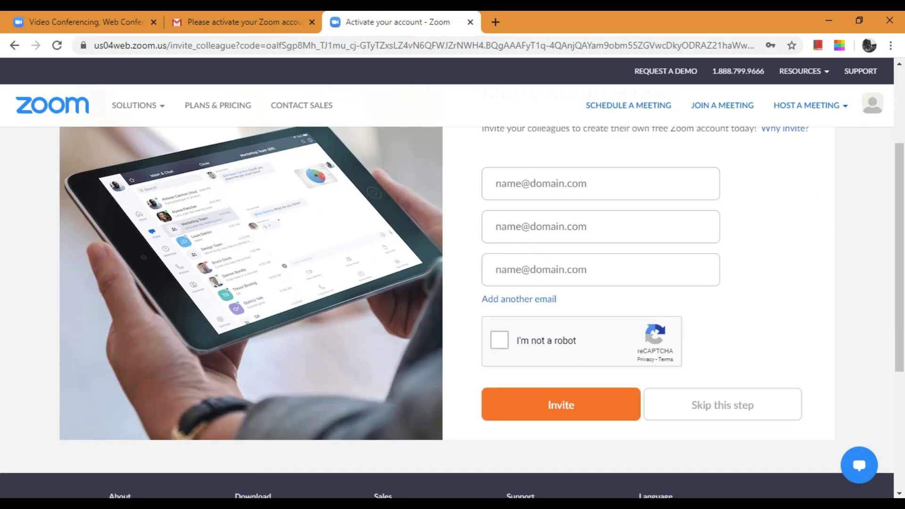
pyautogui.scroll(3, 452, 283)
pyautogui.scroll(-5, 453, 283)
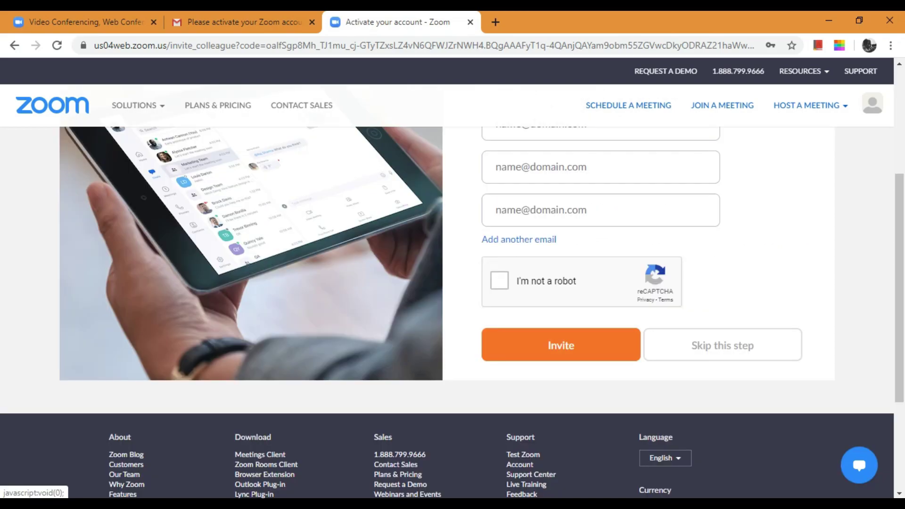
# Skip the invite-colleagues step.
pyautogui.click(721, 345)
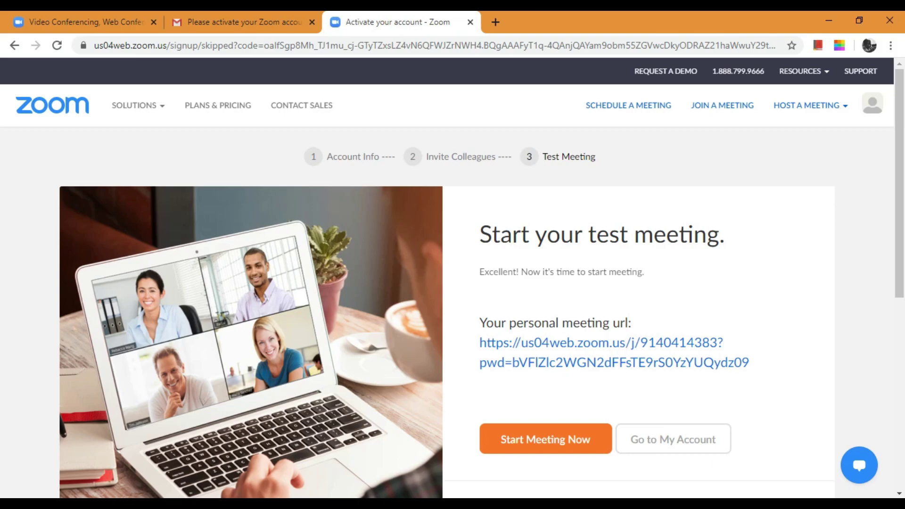
# Copy the personal meeting URL and go to the My Account profile page.
pyautogui.moveTo(481, 342); pyautogui.dragTo(748, 362)
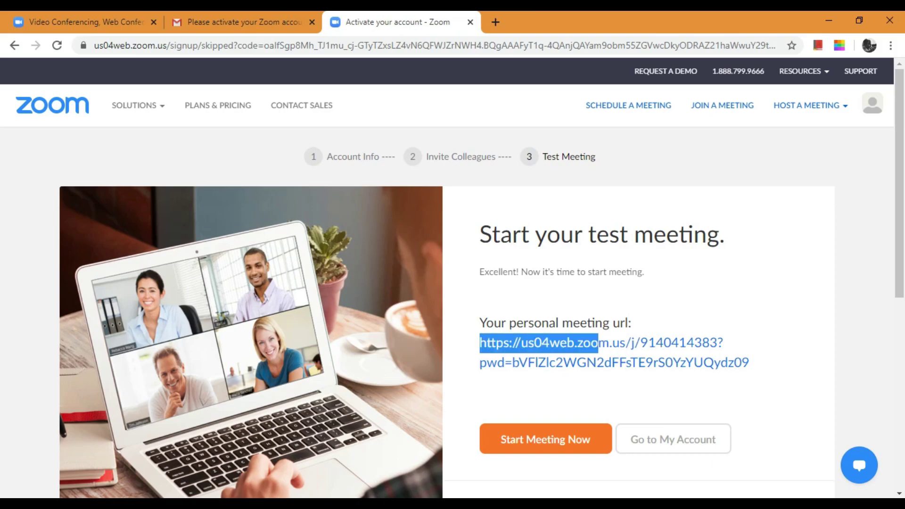
pyautogui.hotkey('ctrl', 'c')
pyautogui.click(749, 396)
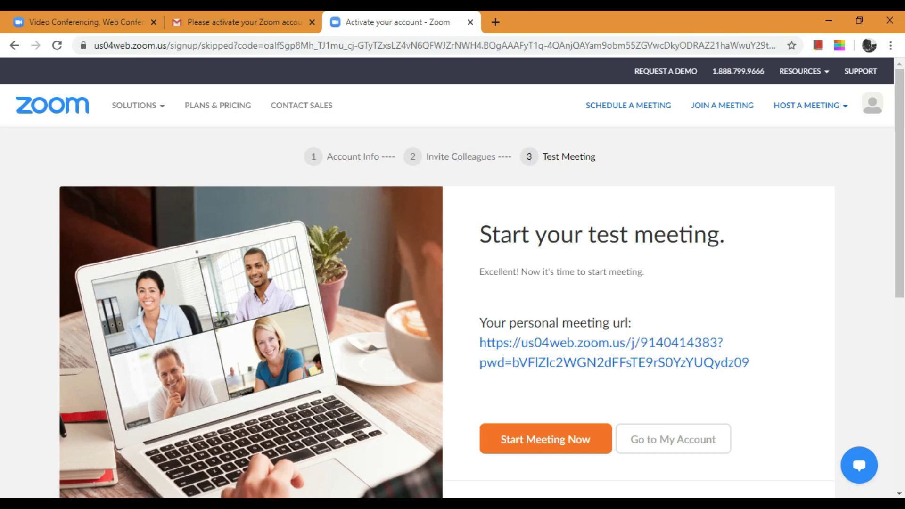
pyautogui.scroll(-3, 452, 318)
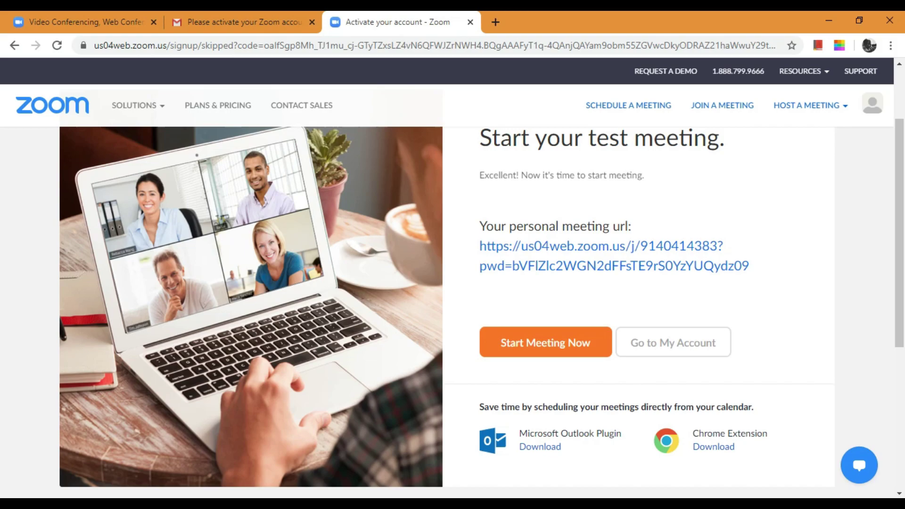
pyautogui.scroll(3, 453, 318)
pyautogui.click(673, 439)
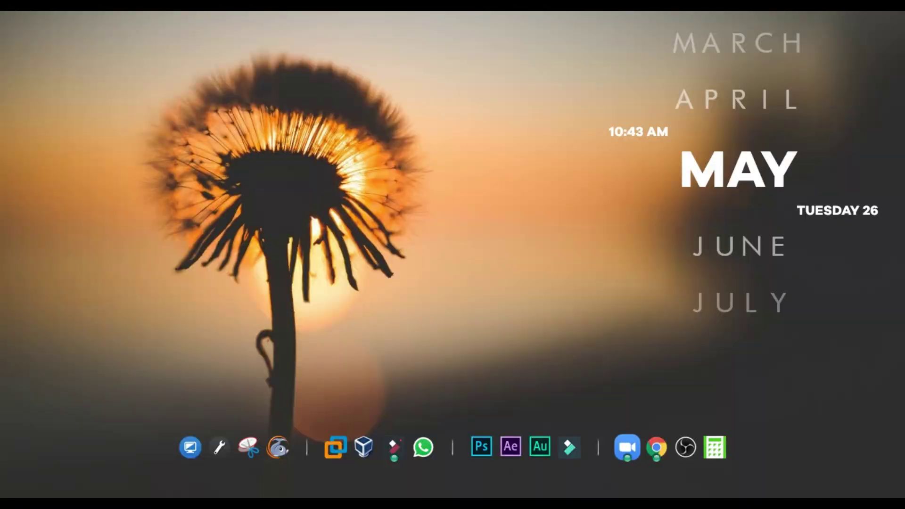
# Sign in to the Zoom desktop app with the new account's email and password.
pyautogui.click(626, 447)
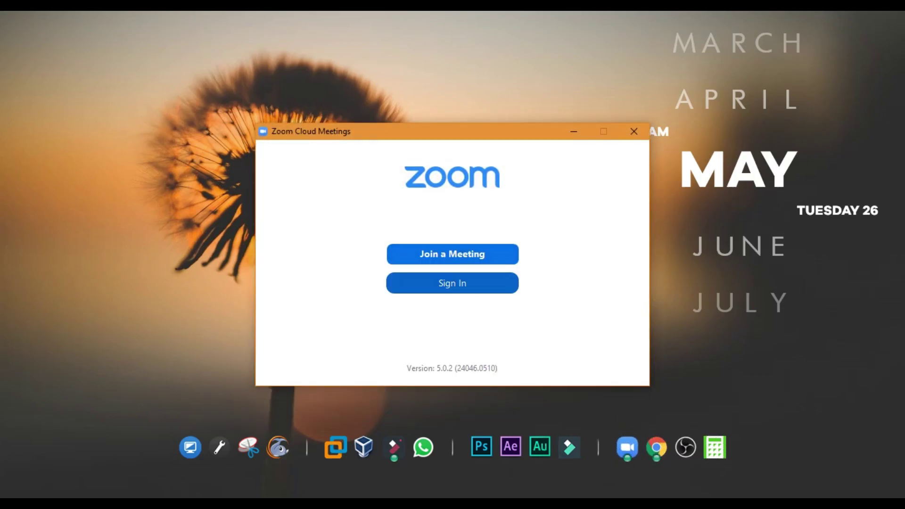
pyautogui.click(451, 283)
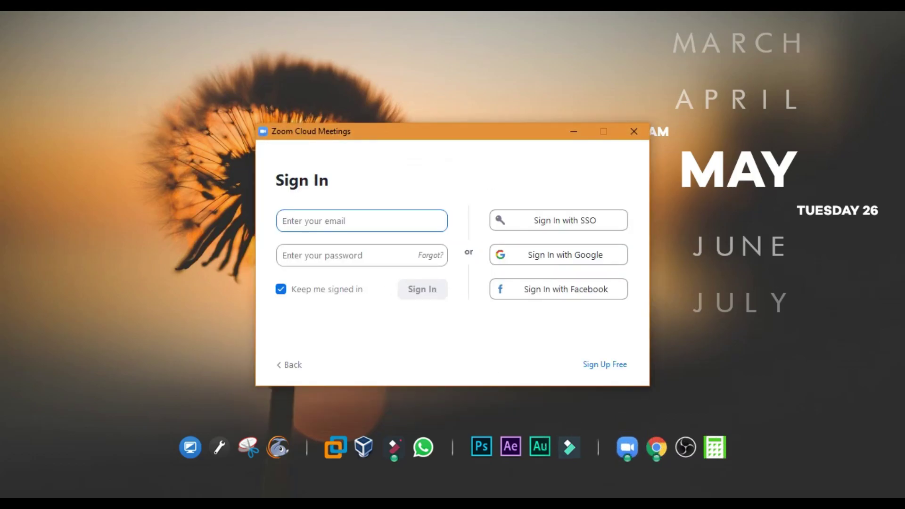
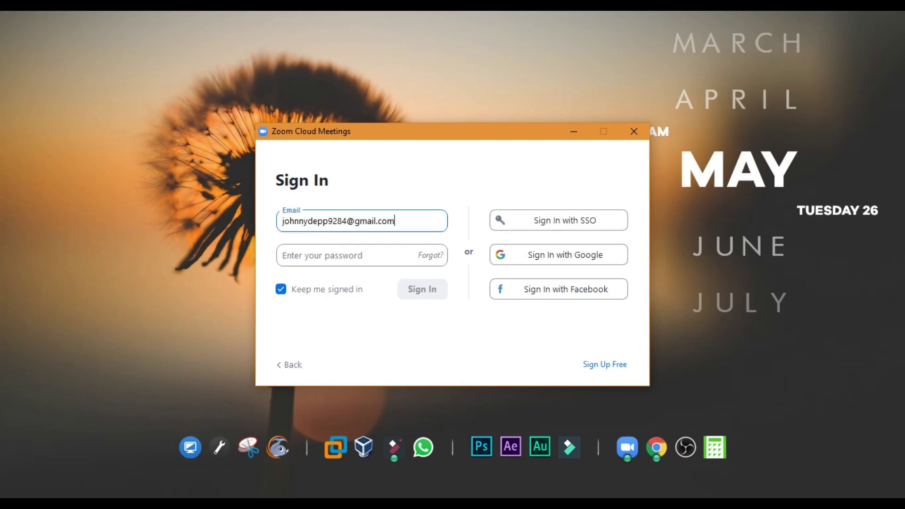
pyautogui.press('Tab')
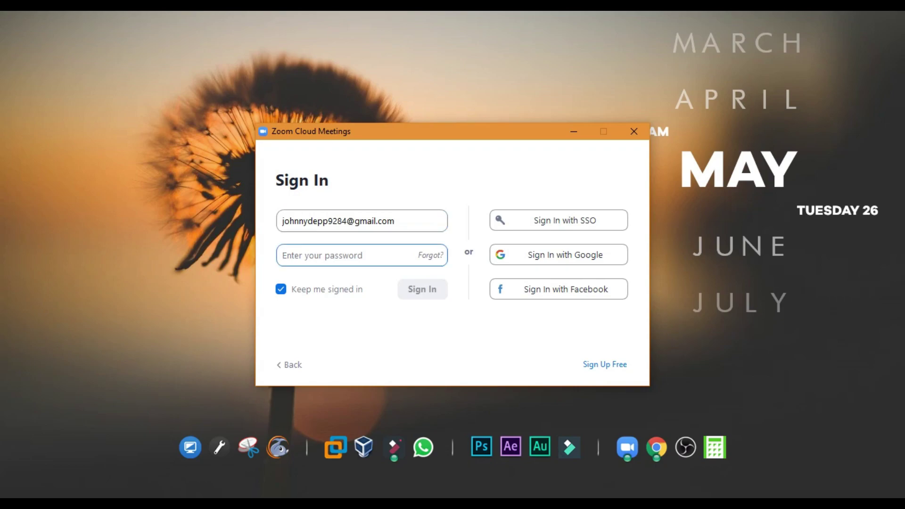
pyautogui.write('****')
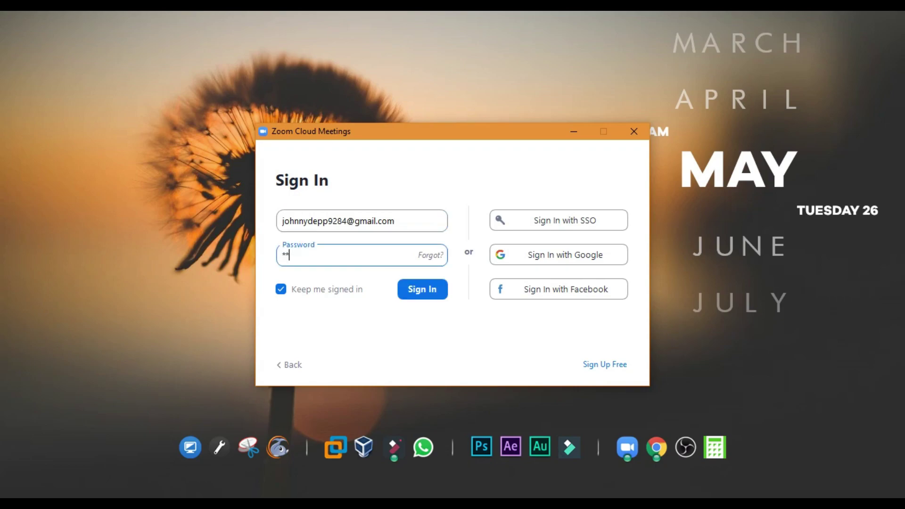
pyautogui.write('******')
pyautogui.press('Return')
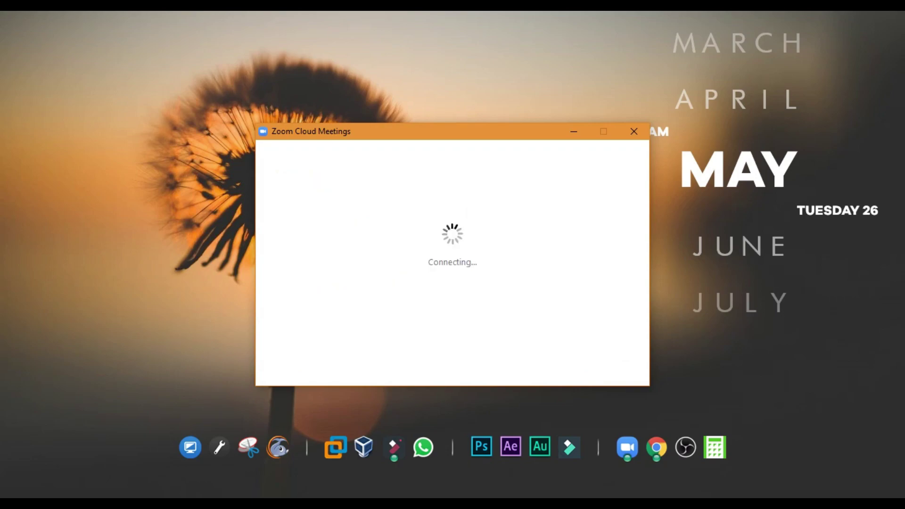